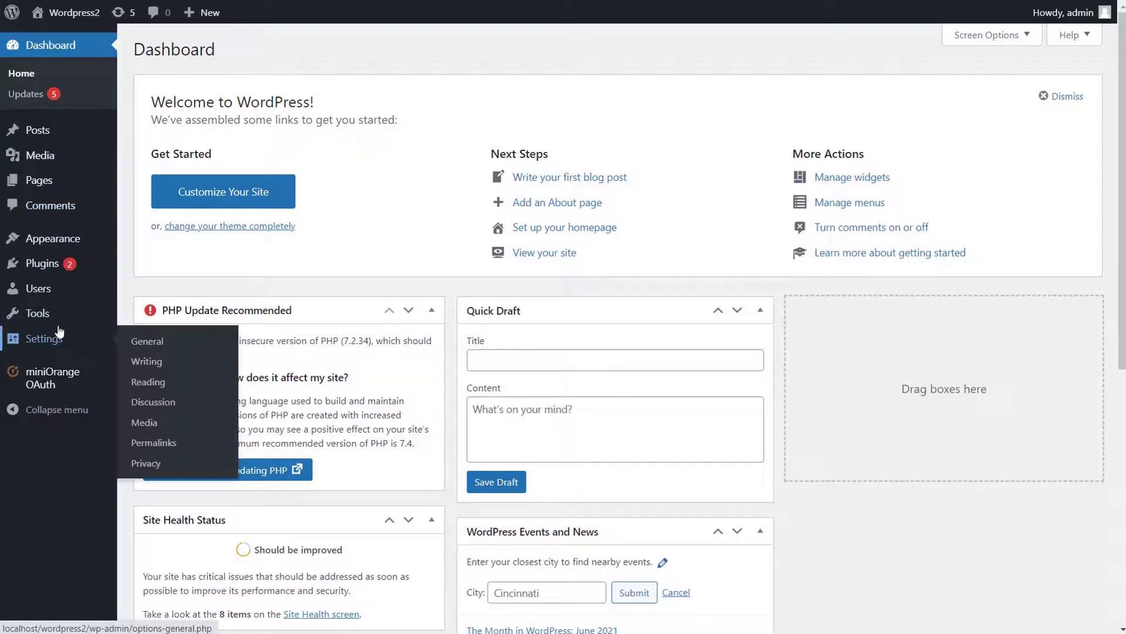
Go to the miniOrange OAuth Page Restriction settings from the admin sidebar.
mouse_move(61, 379)
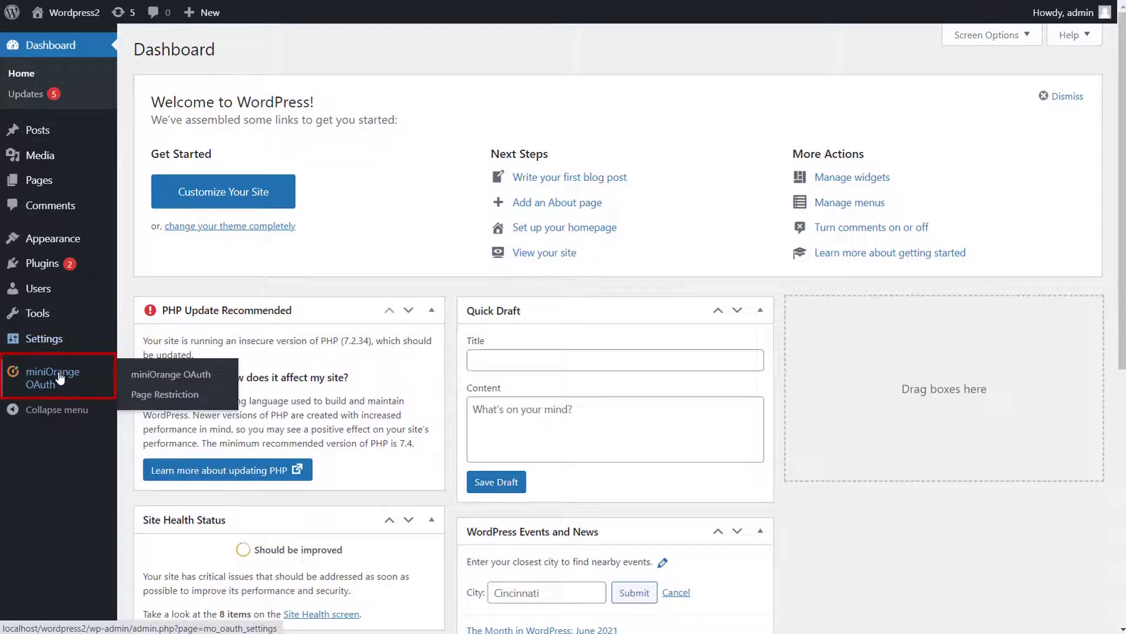
left_click(139, 400)
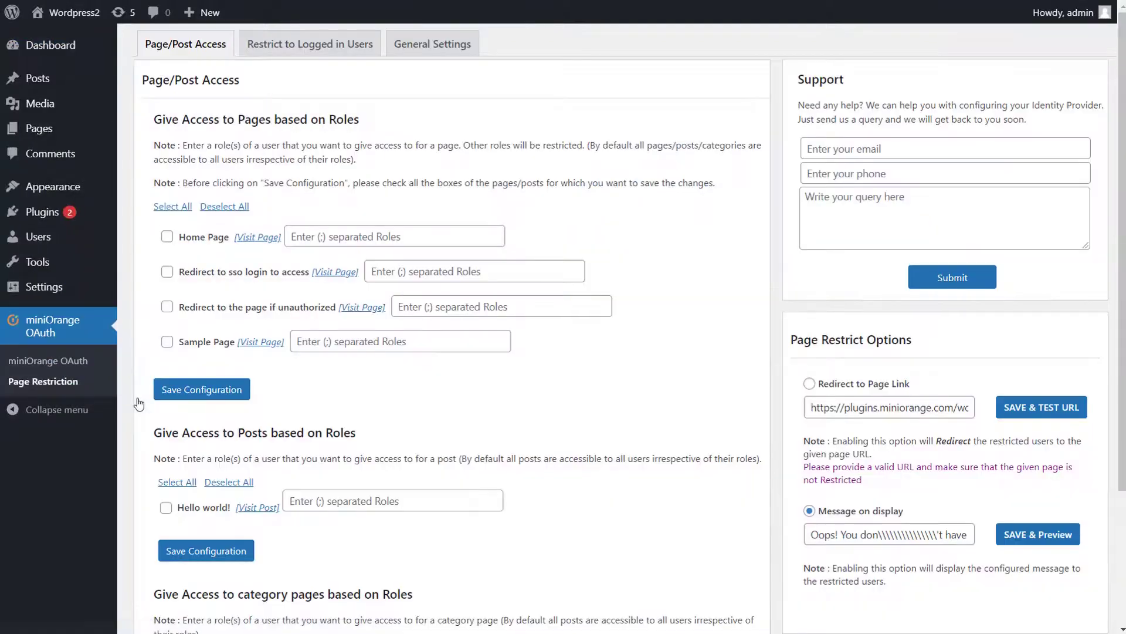
Restrict the 'Redirect to the page if unauthorized' page to the author;editor roles and save.
left_click(168, 306)
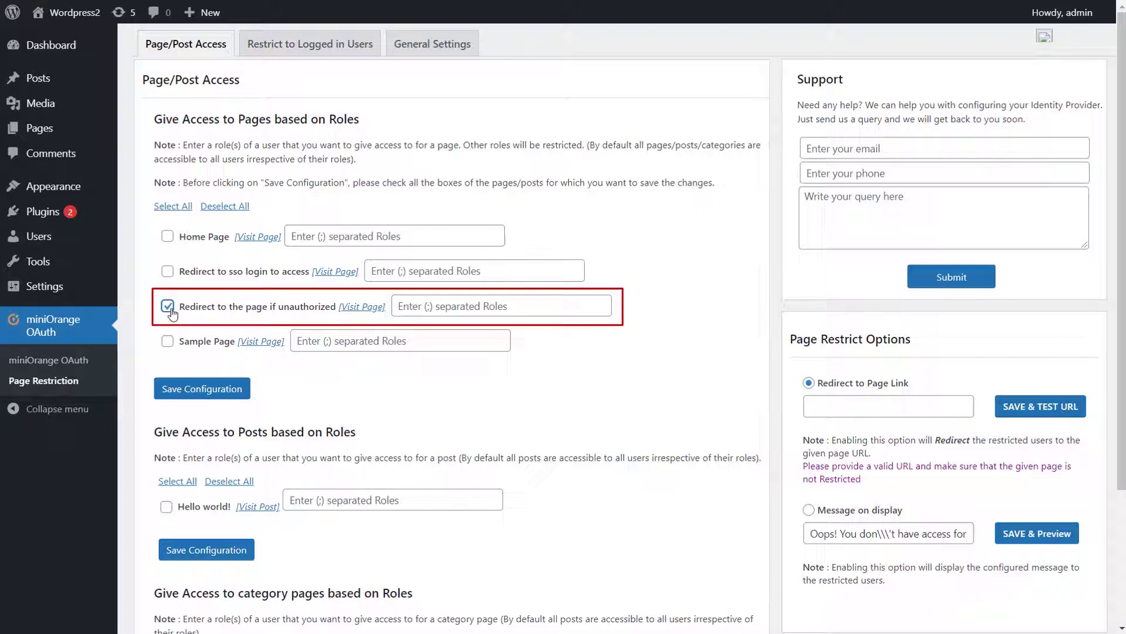
left_click(439, 303)
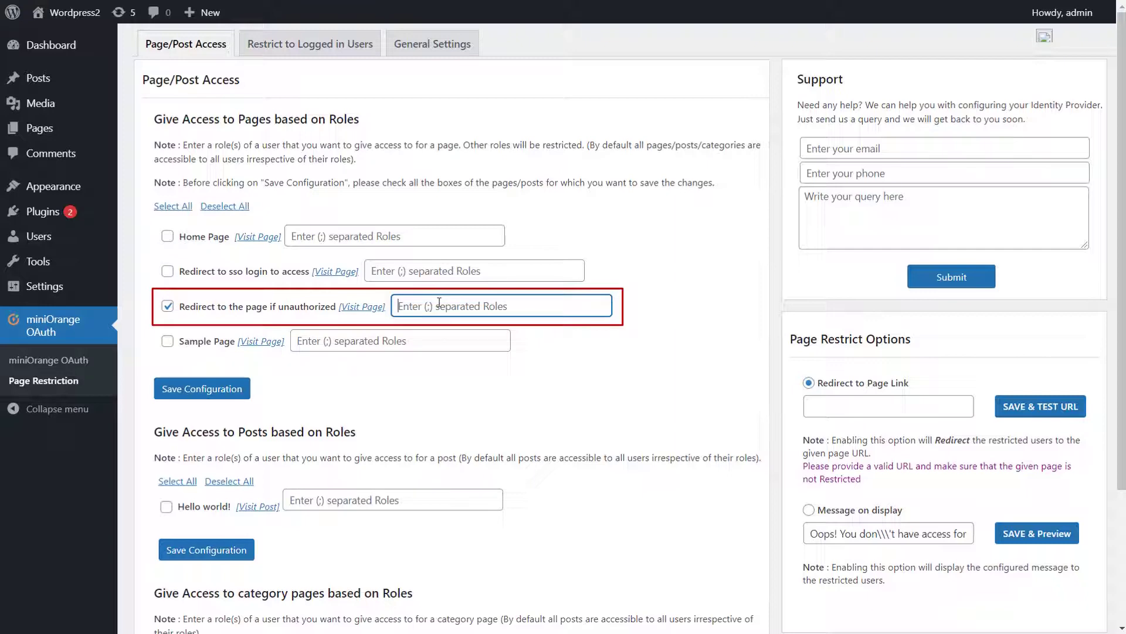
type("author;editor")
left_click(297, 407)
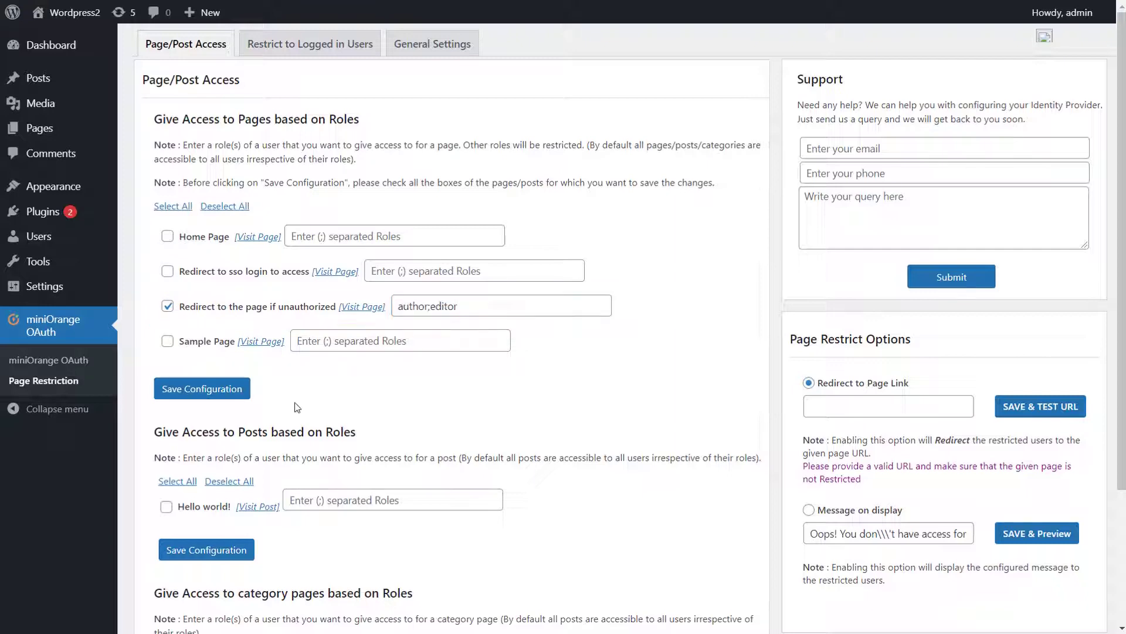
left_click(231, 396)
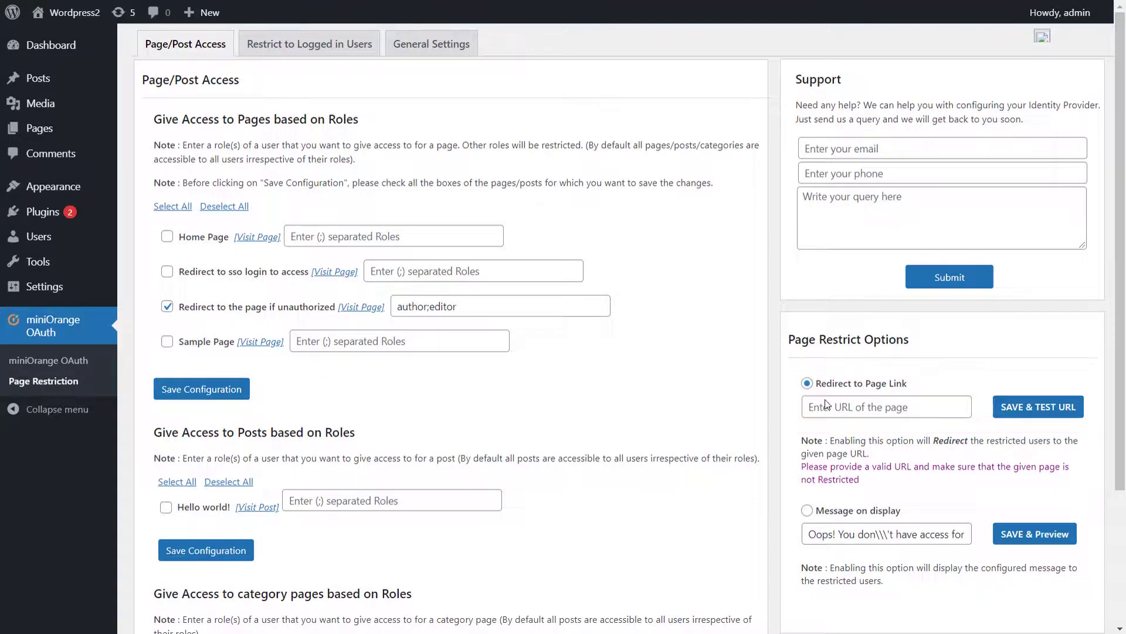
Redirect unauthorized visitors to the 'Redirect to sso login to access' page, verify it, then choose Message on display.
left_click(826, 404)
key("ctrl+v")
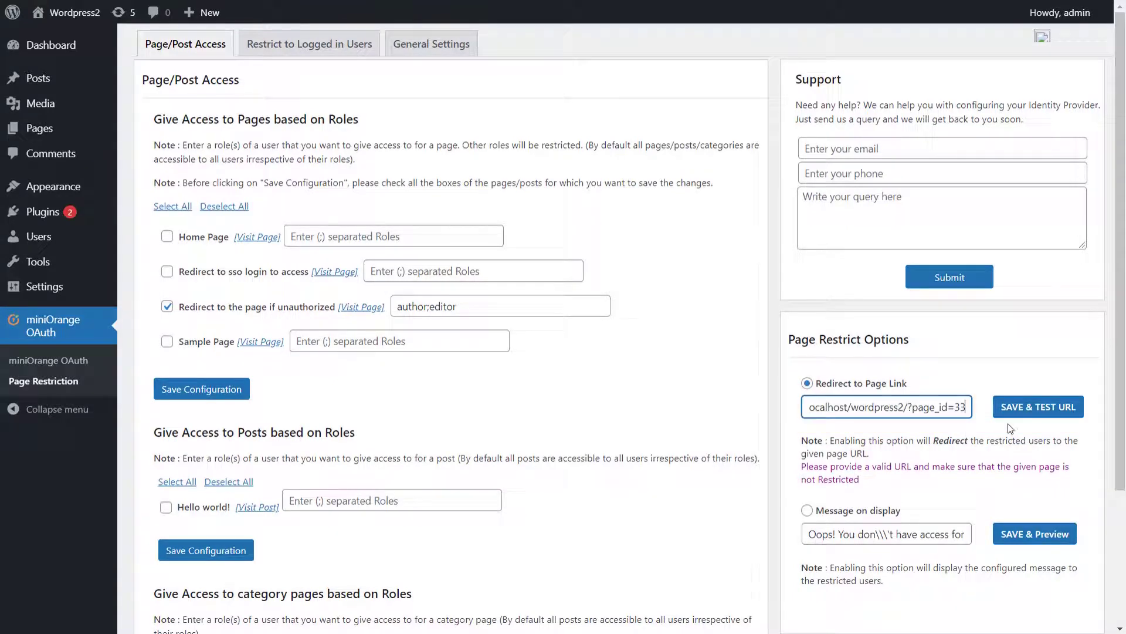
left_click(1021, 411)
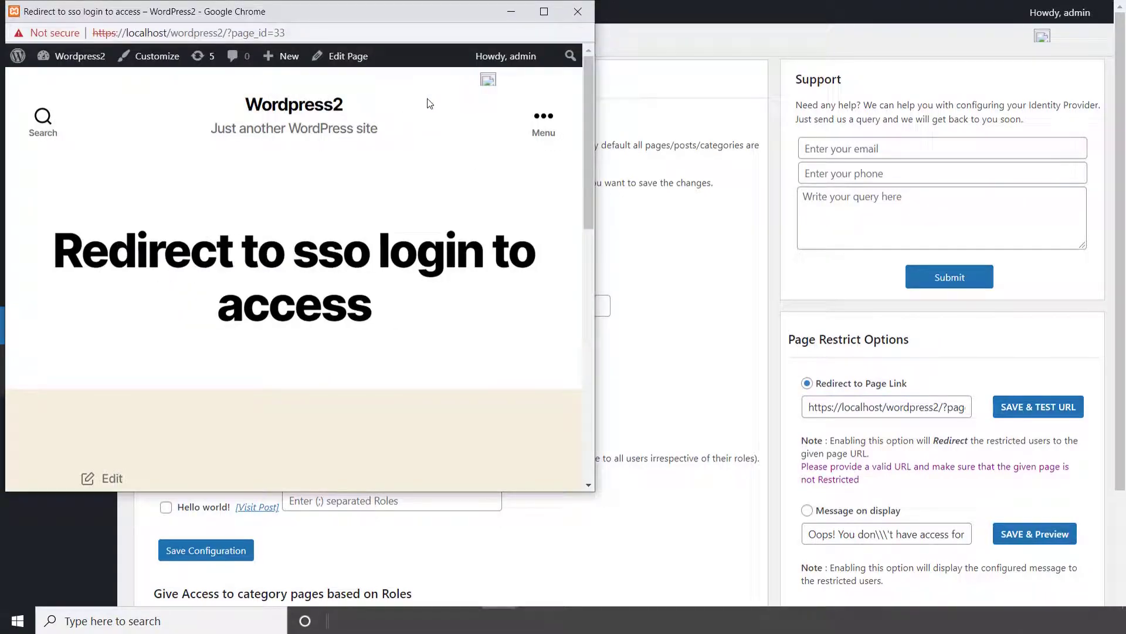
left_click(583, 17)
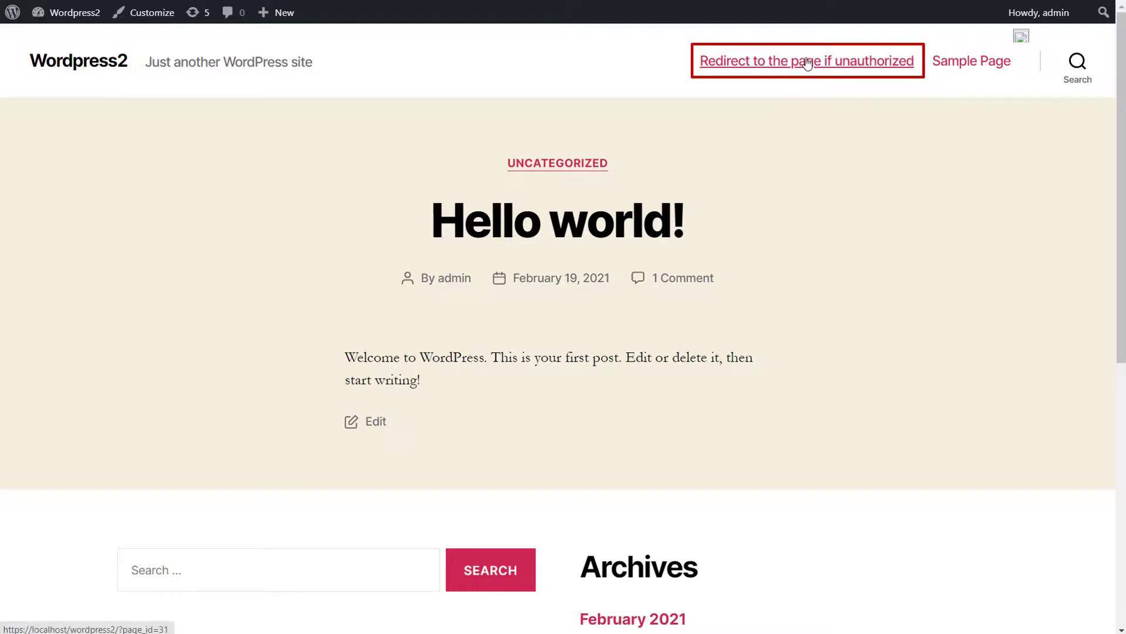
left_click(807, 62)
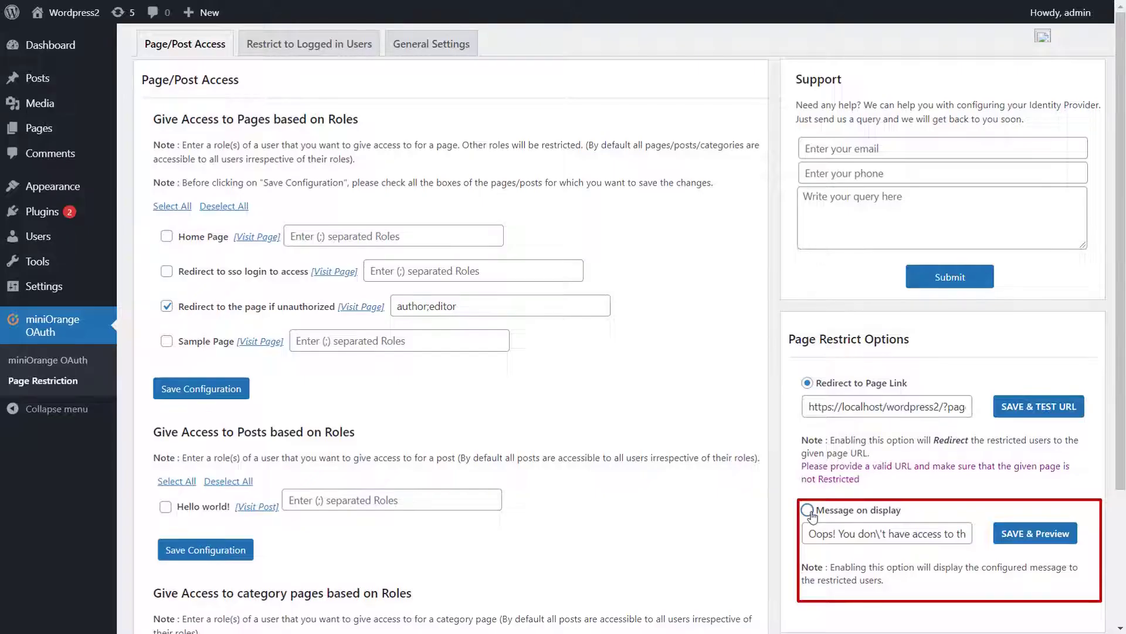
left_click(808, 510)
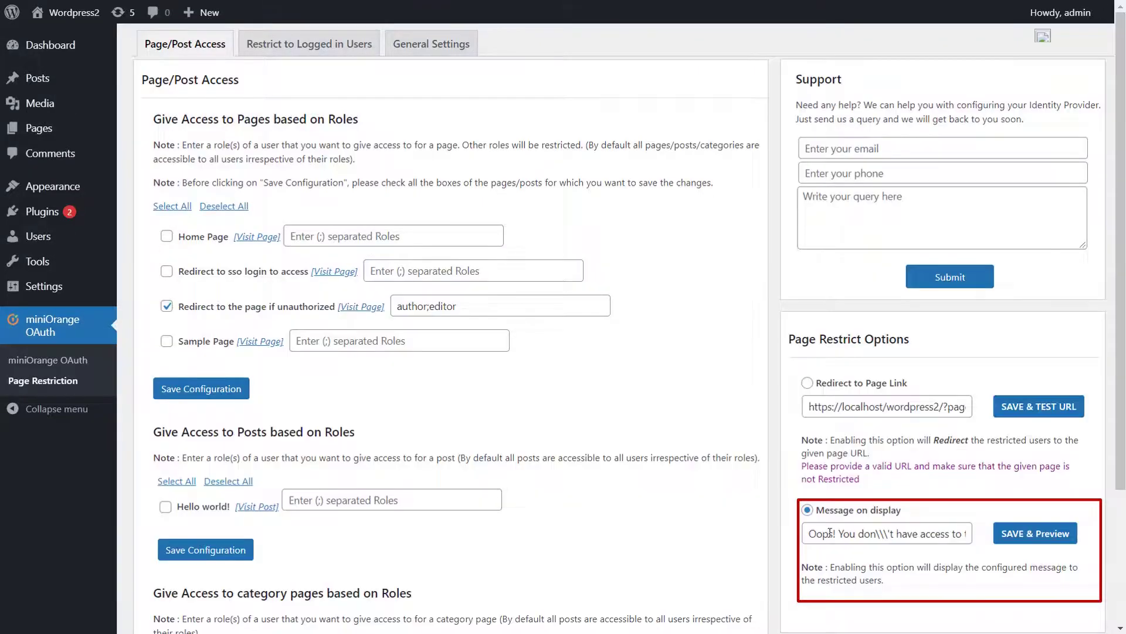
Replace the Message on display text with the new no-access message and preview it.
left_click(829, 532)
key("ctrl+a")
key("BackSpace")
key("ctrl+v")
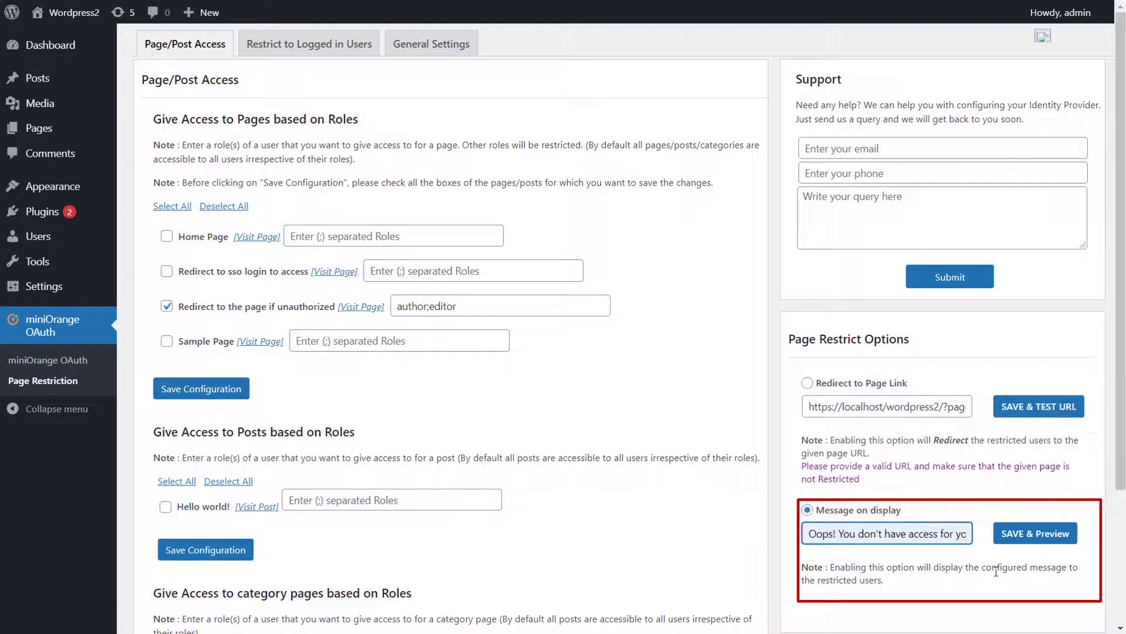
left_click(1030, 533)
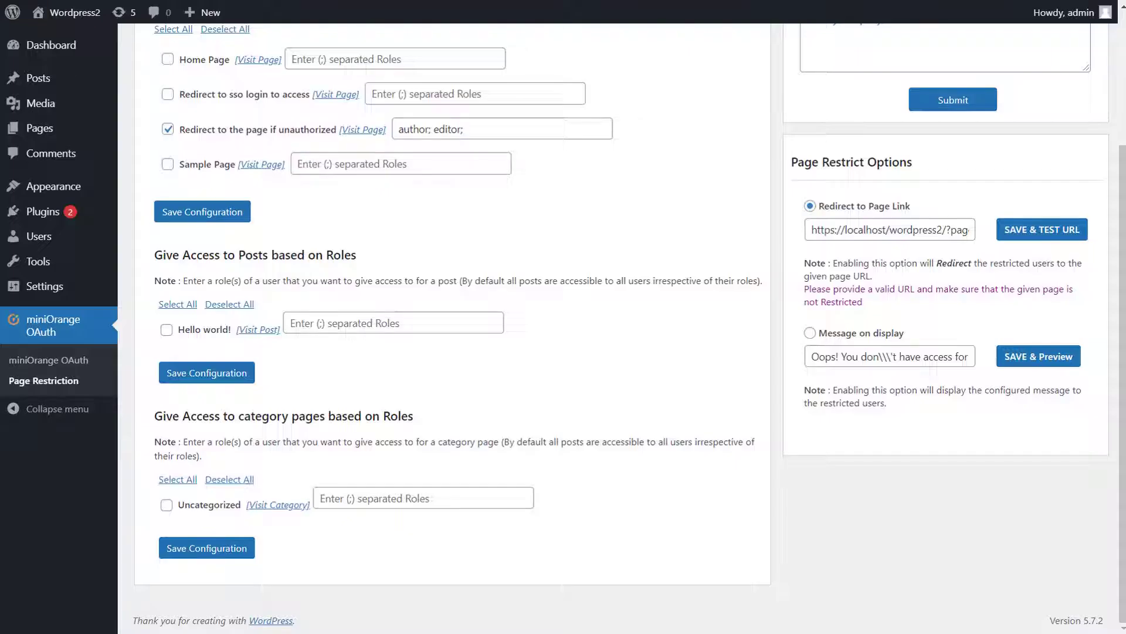
Select the Hello world! post and the Uncategorized category for role-based access.
left_click(166, 331)
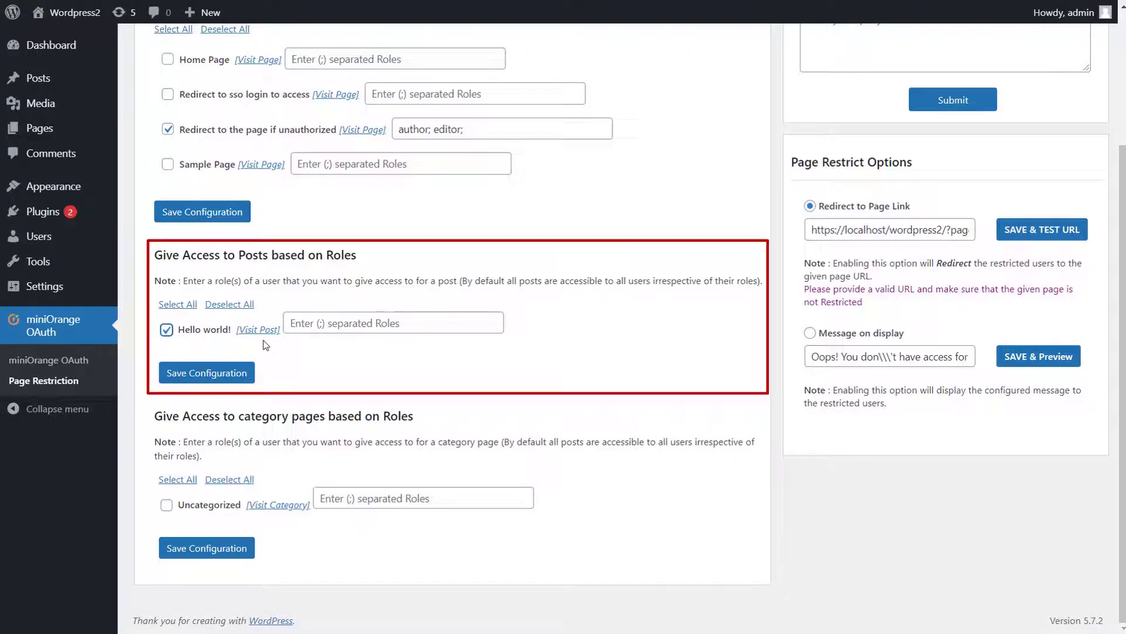
left_click(312, 323)
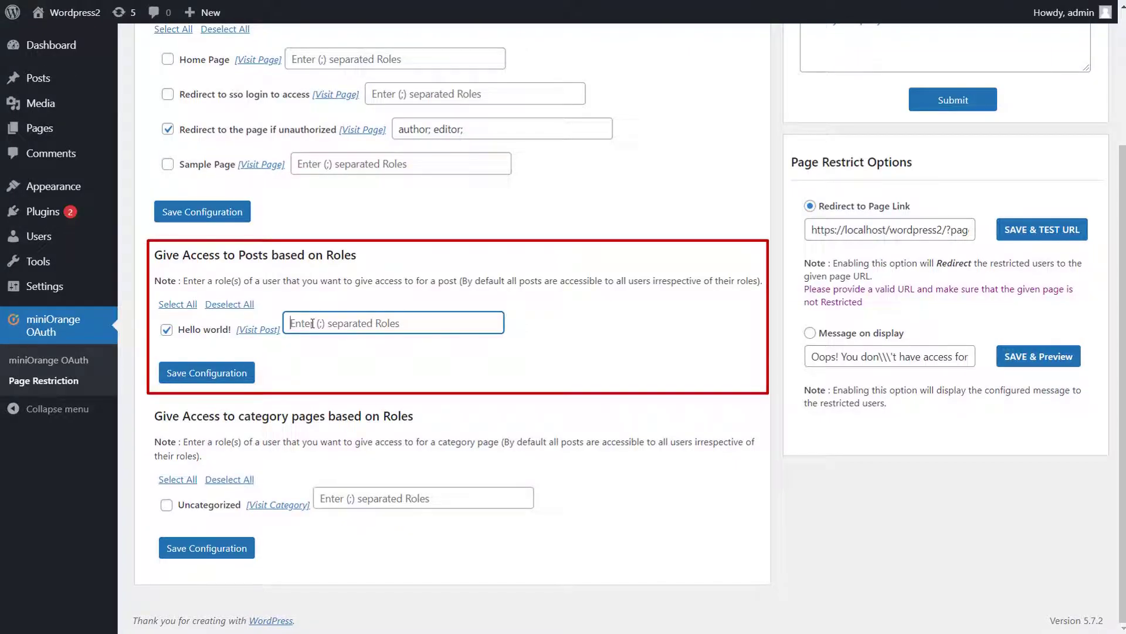
left_click(187, 495)
left_click(167, 505)
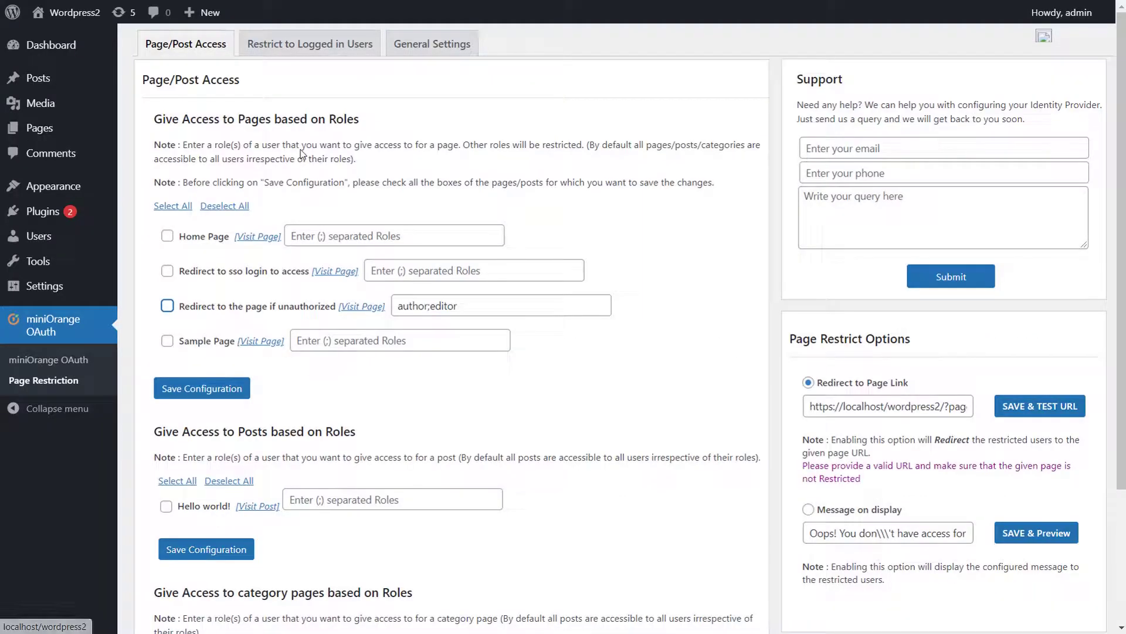
Make 'Redirect to sso login to access' logged-in-only and redirect others to the Login Page.
left_click(332, 53)
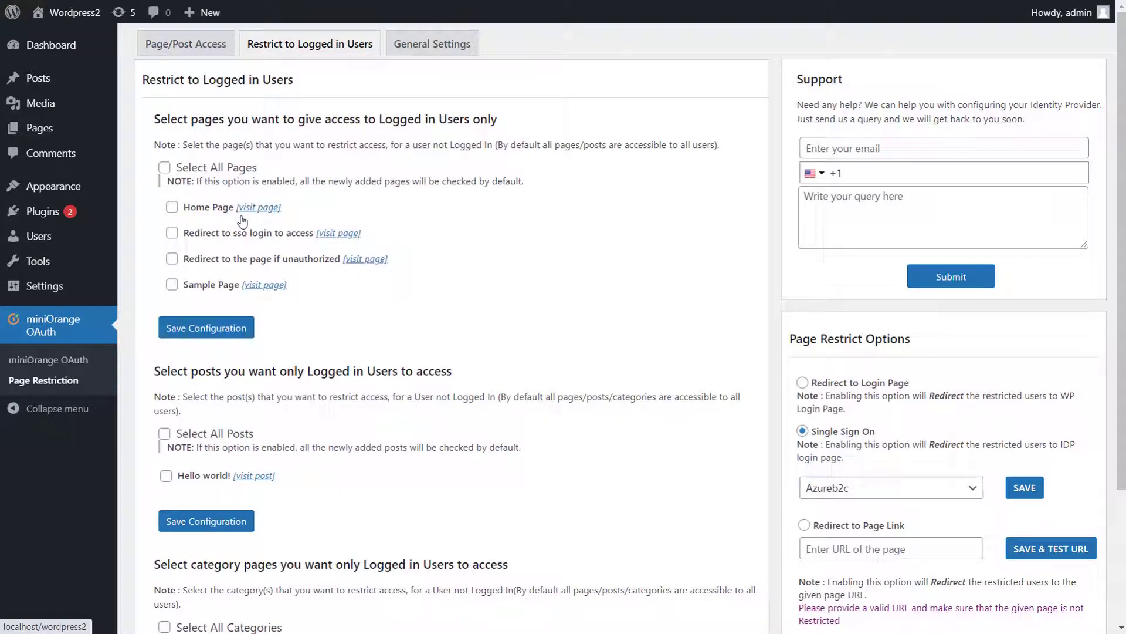
left_click(173, 234)
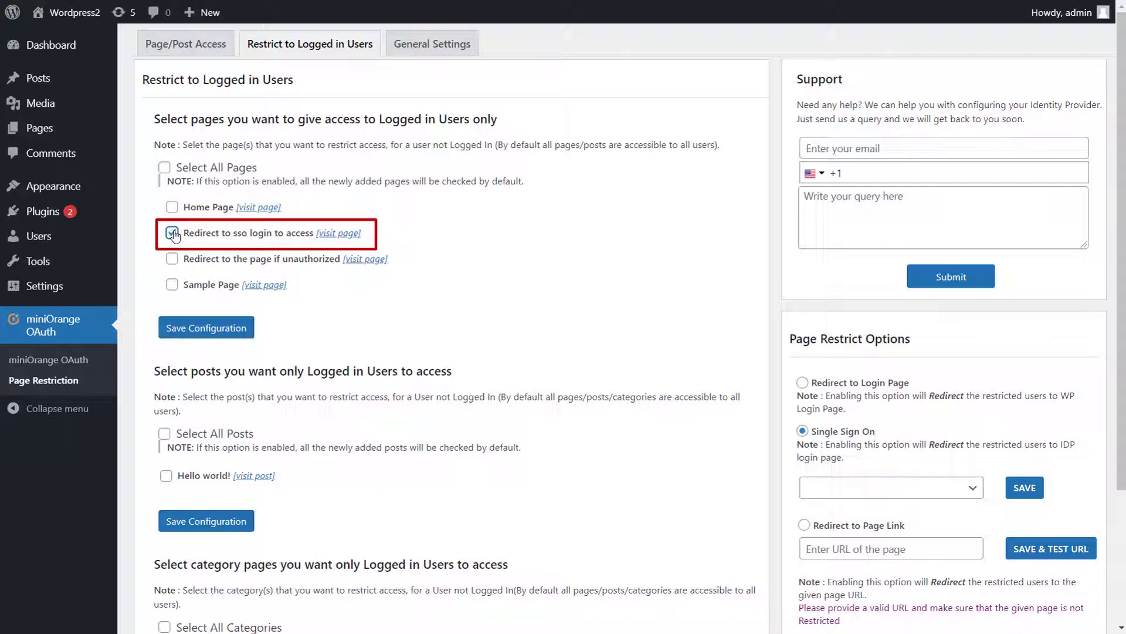
left_click(213, 338)
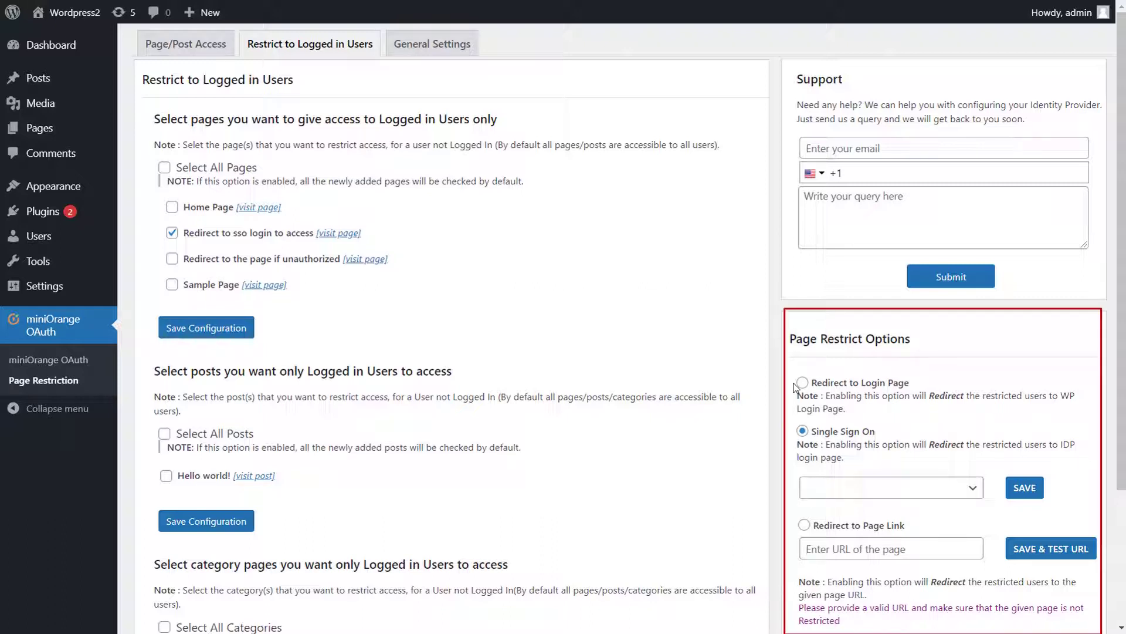
left_click(803, 383)
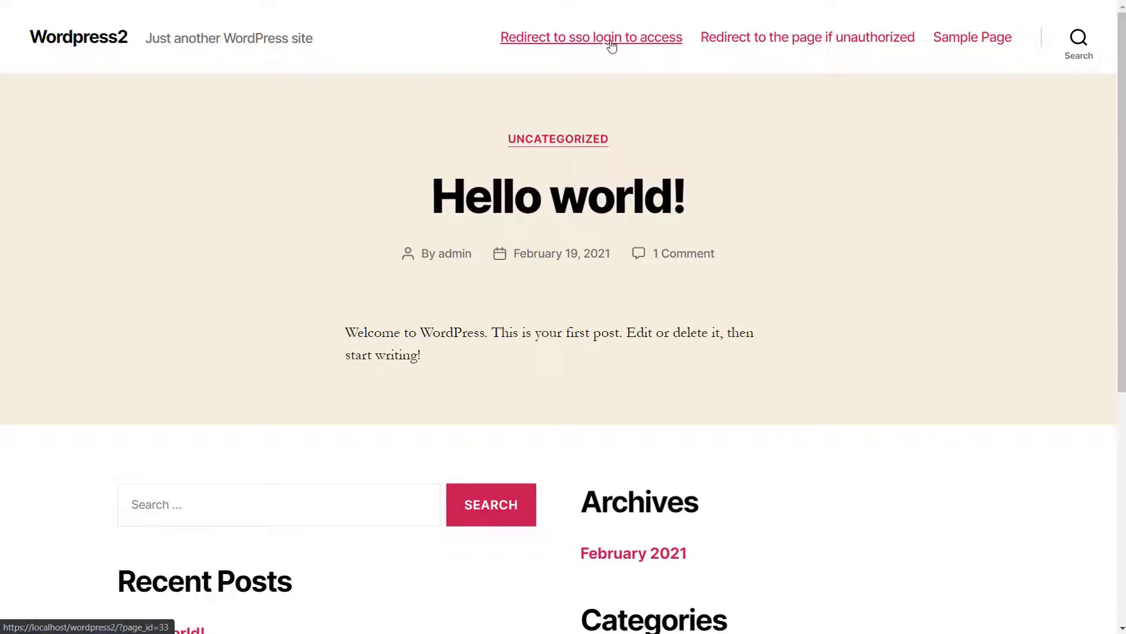
Visit the restricted page and sign in on the WordPress login form to confirm access.
left_click(611, 39)
type("admin")
left_click(546, 281)
type("admin")
left_click(642, 414)
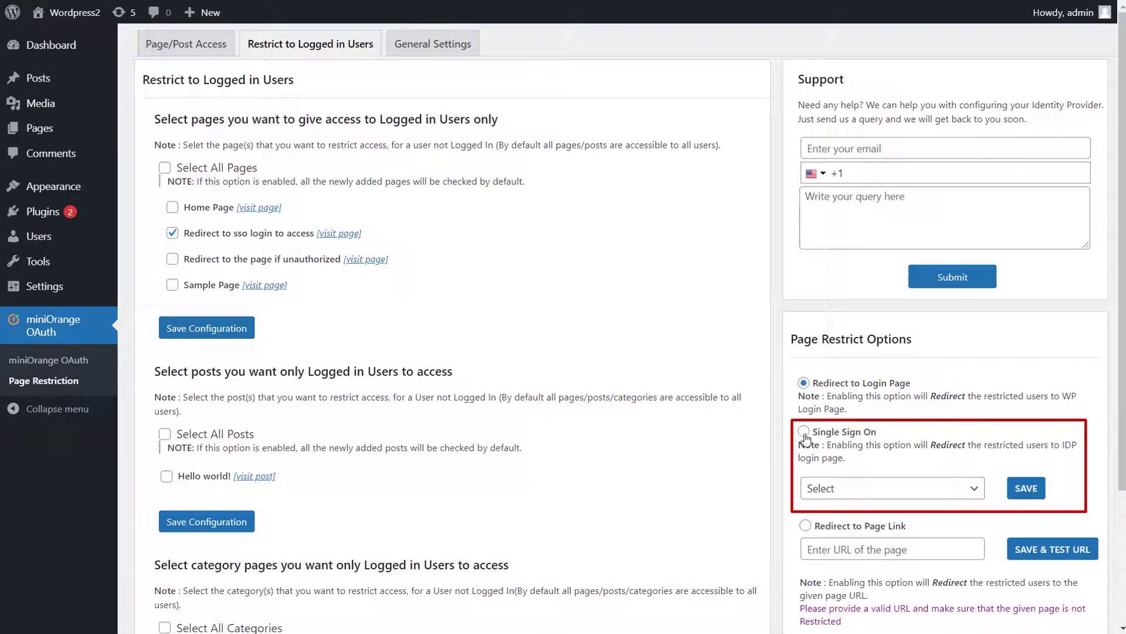
Send restricted visitors to discord single sign-on, save, and test it with a Discord login.
left_click(804, 432)
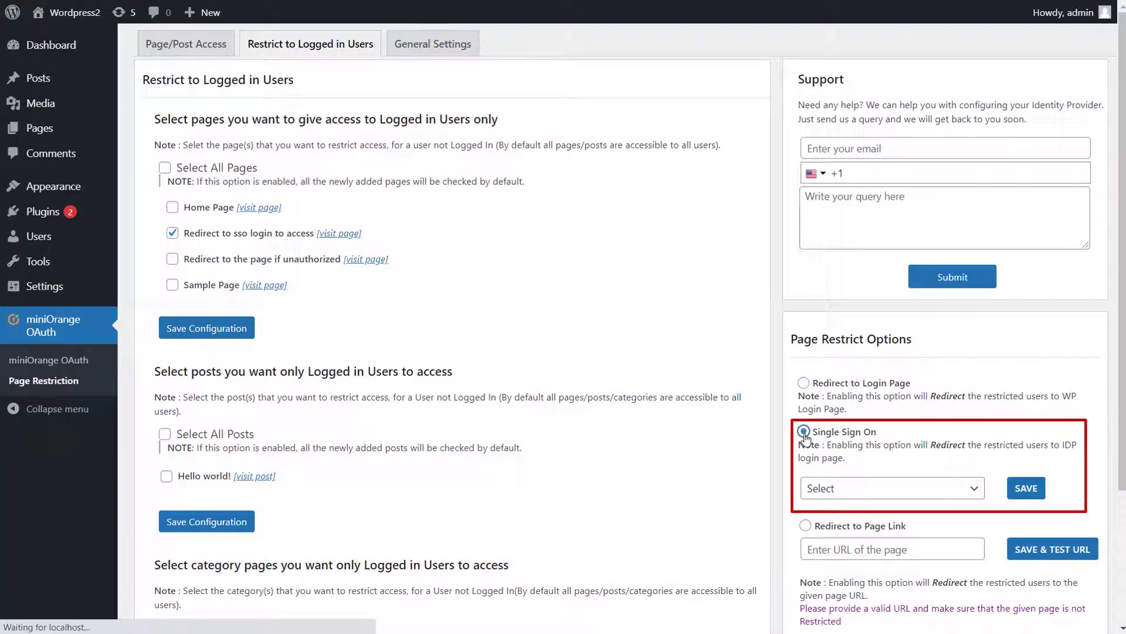
left_click(918, 487)
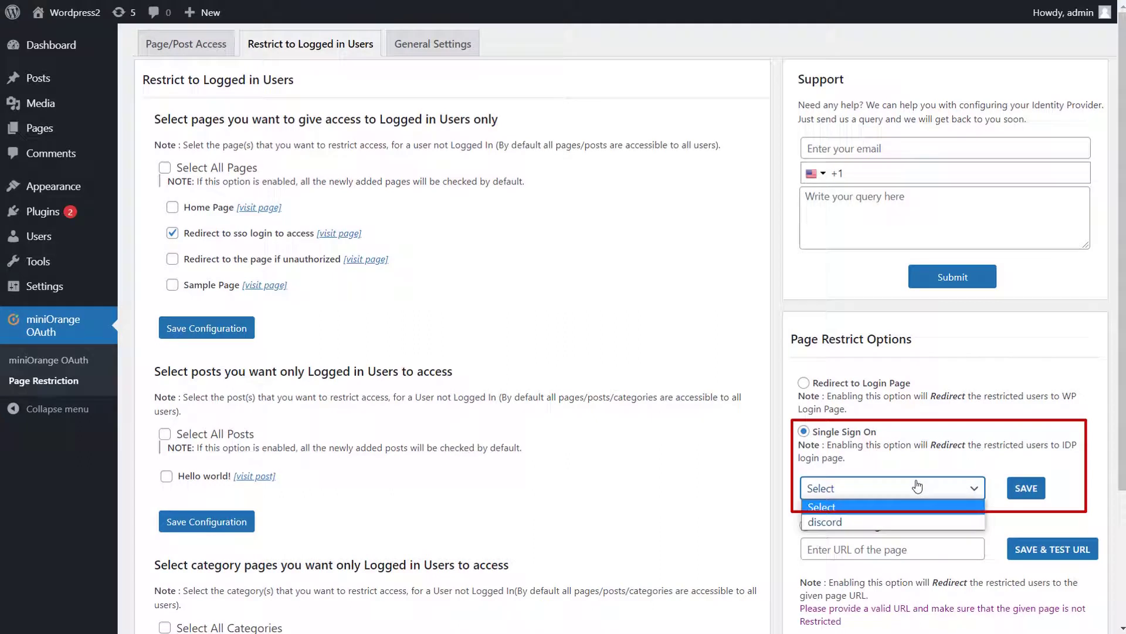
left_click(911, 522)
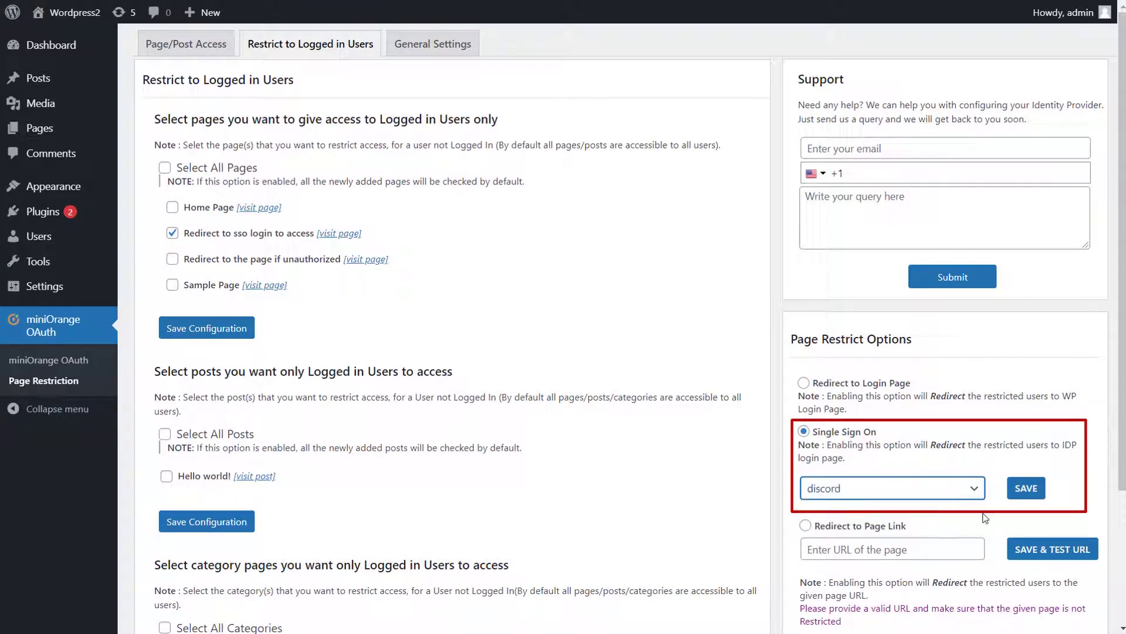
left_click(1020, 492)
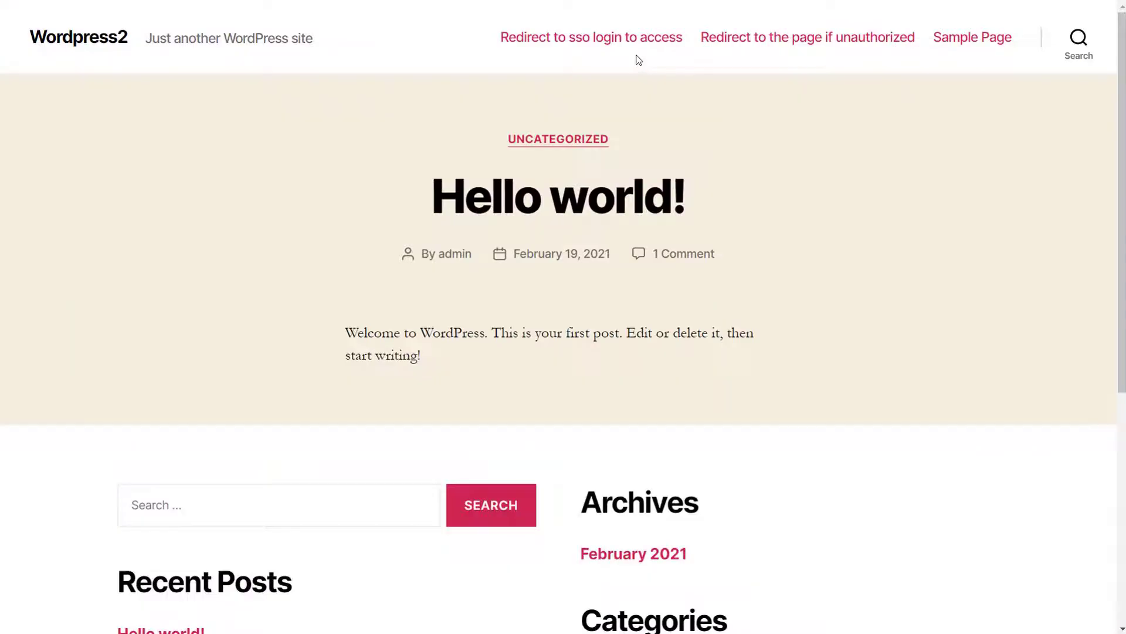
left_click(592, 37)
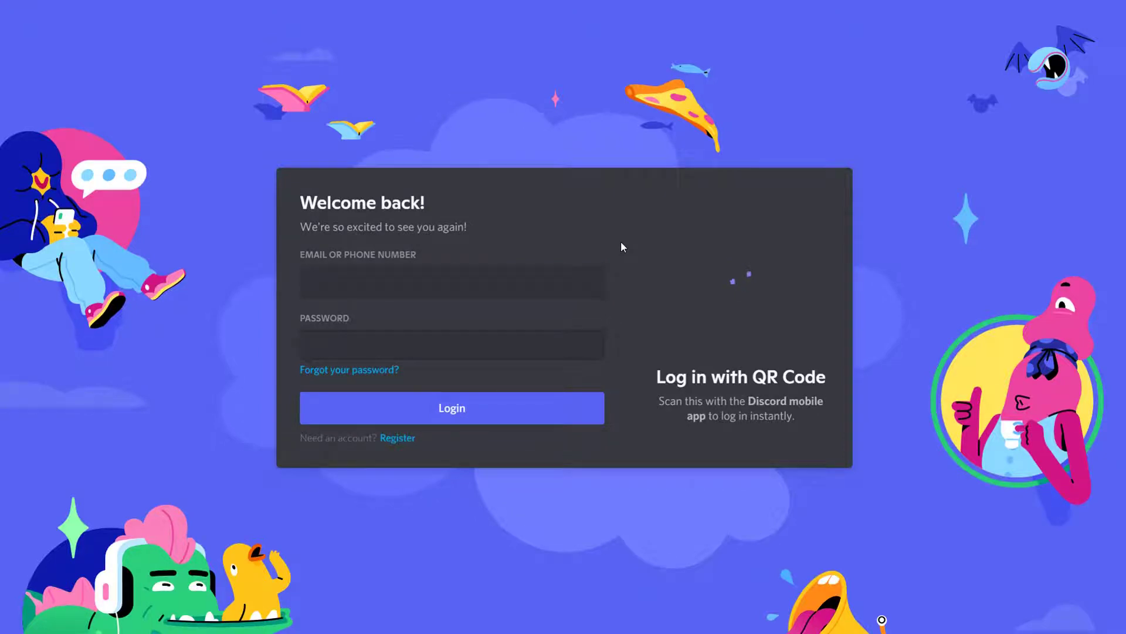
left_click(459, 409)
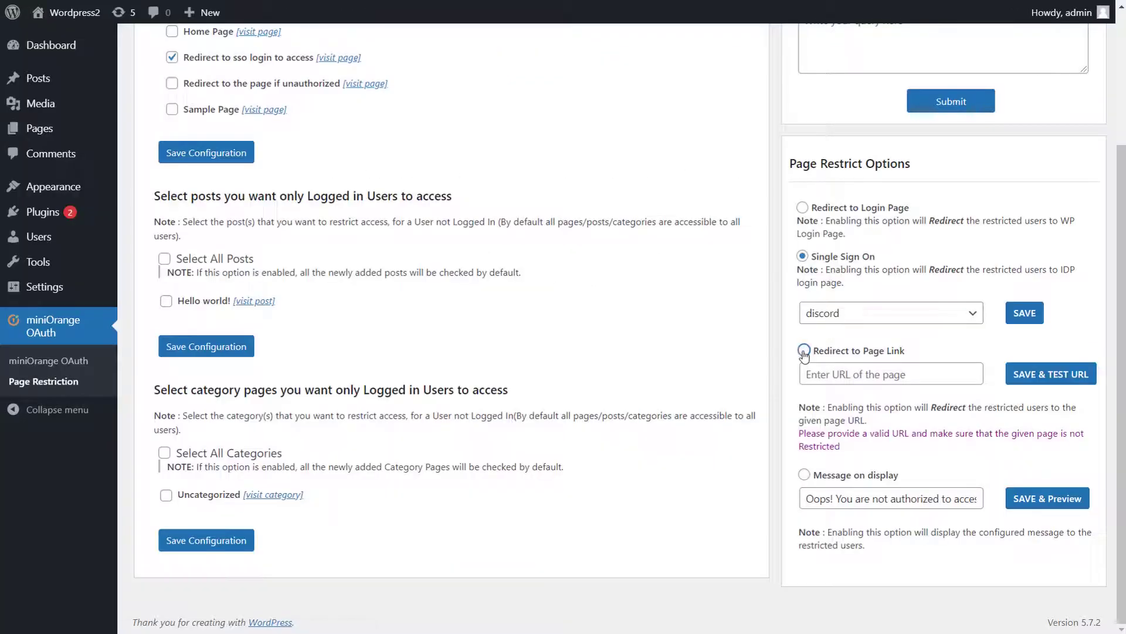
Replace Discord single sign-on with Message on display as the response for restricted visitors.
left_click(805, 350)
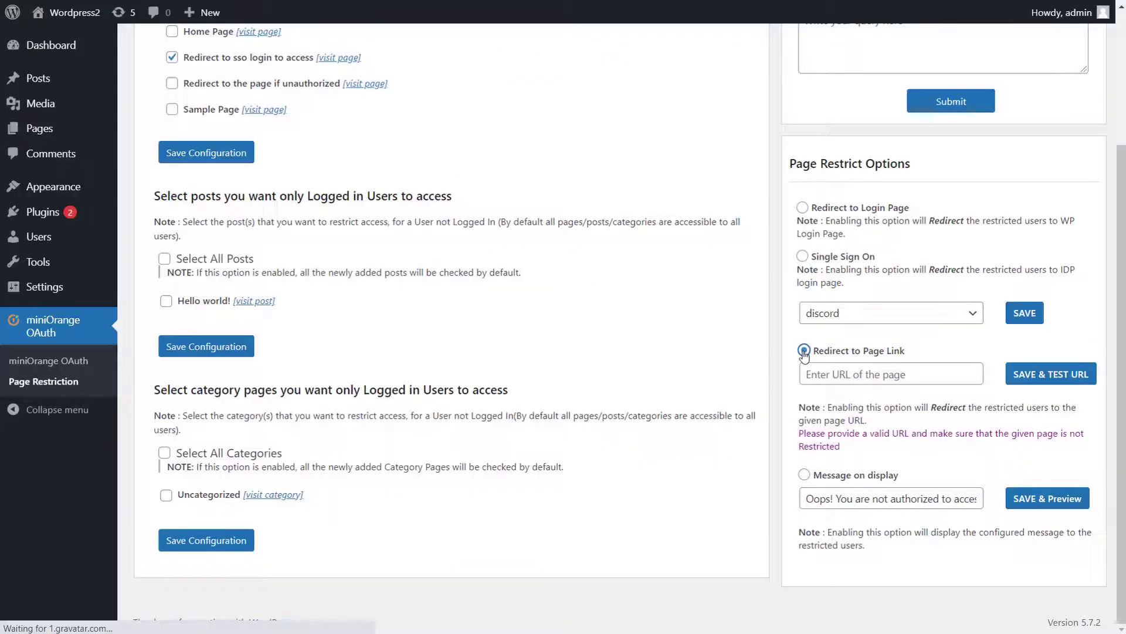
scroll(816, 381, "up", 3)
scroll(833, 461, "down", 2)
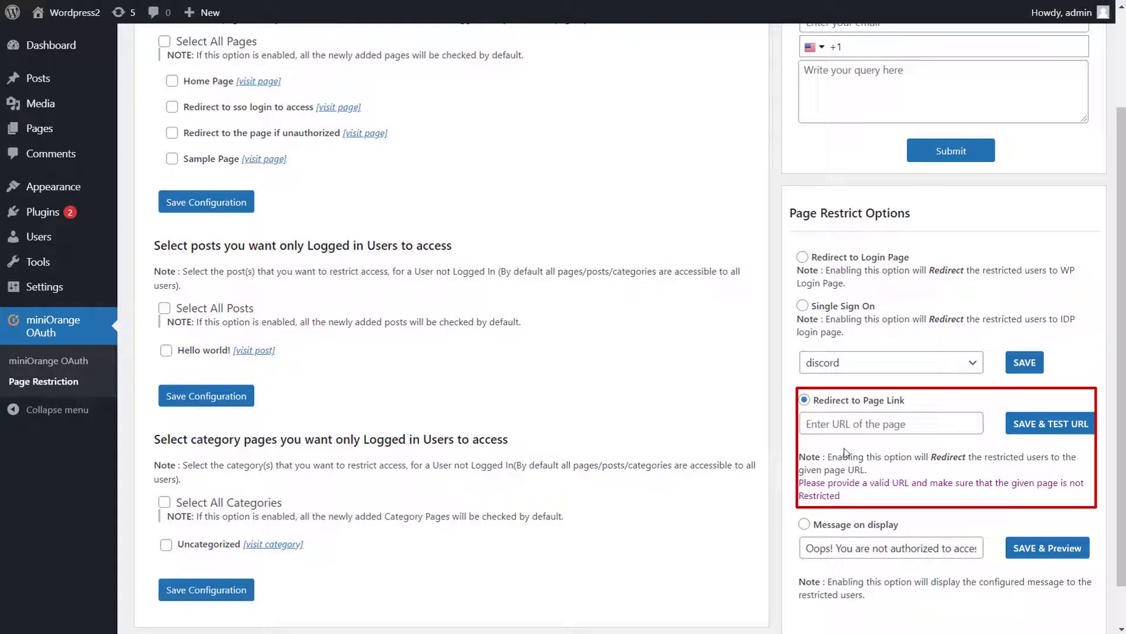
left_click(843, 427)
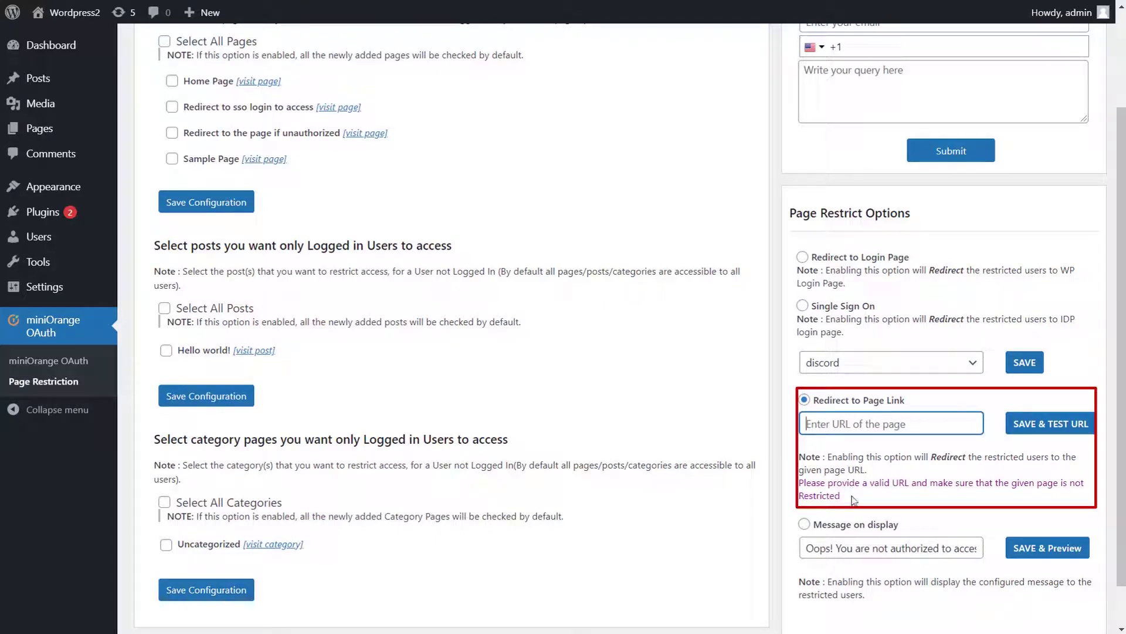
left_click(804, 527)
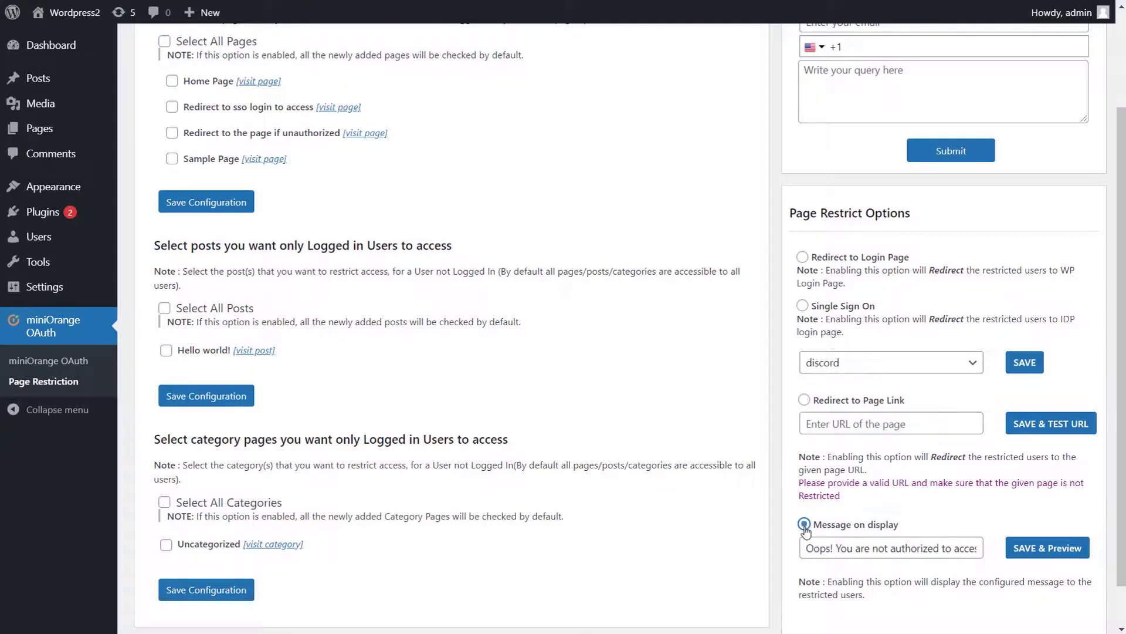
scroll(933, 556, "up", 3)
scroll(932, 555, "down", 1)
scroll(933, 555, "down", 2)
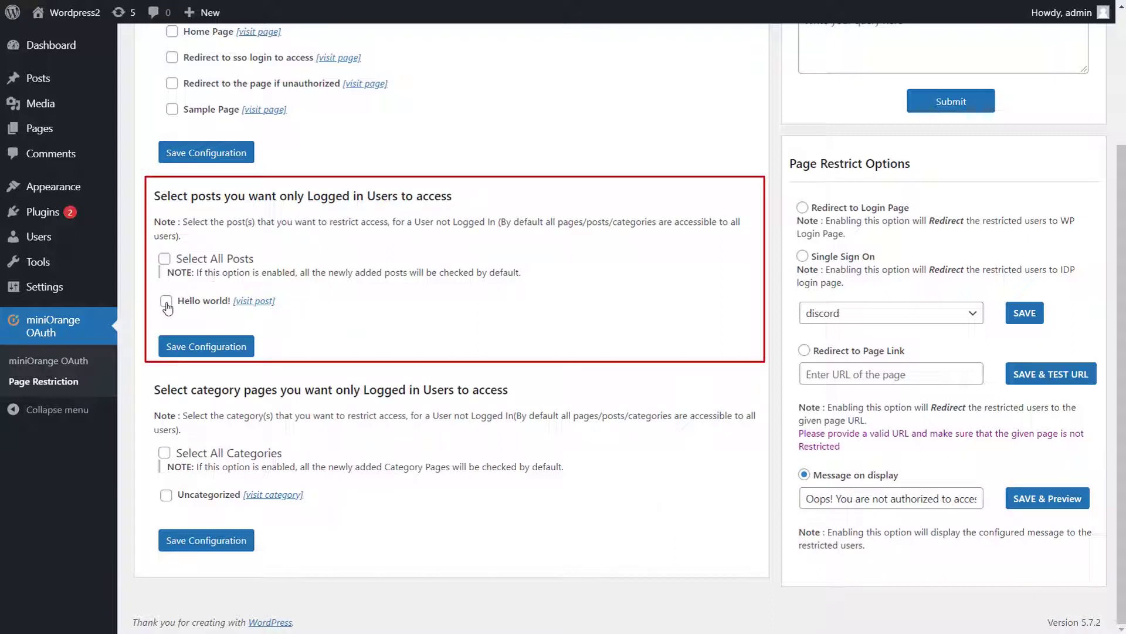
Check Select All Posts and save, then check Select All Categories for logged-in-only access.
left_click(165, 262)
left_click(200, 345)
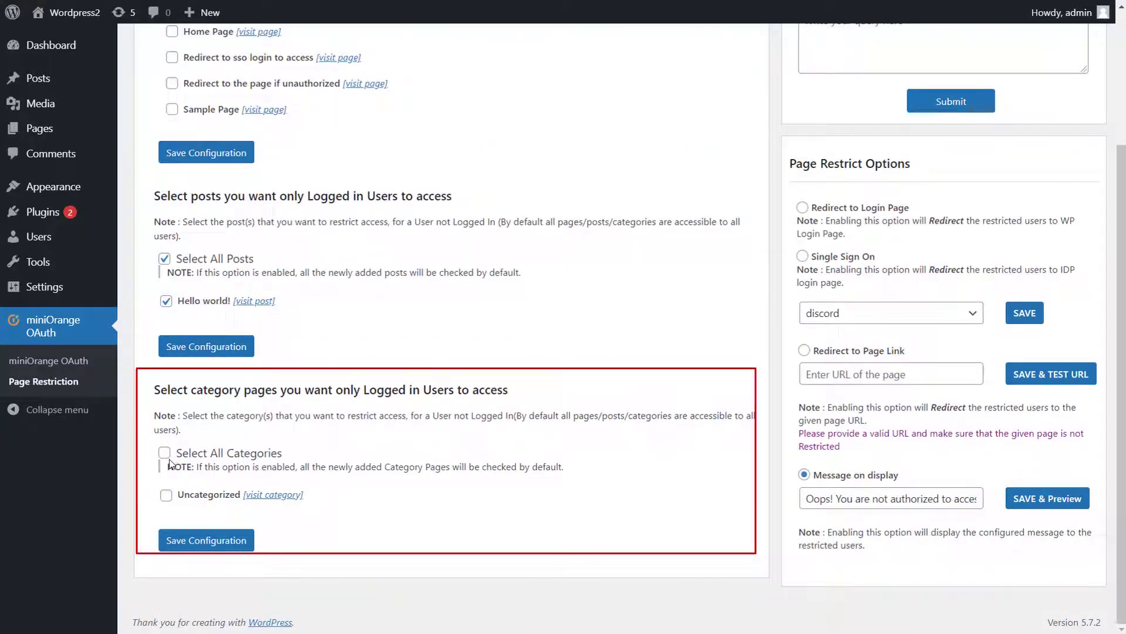
left_click(167, 455)
scroll(169, 463, "up", 3)
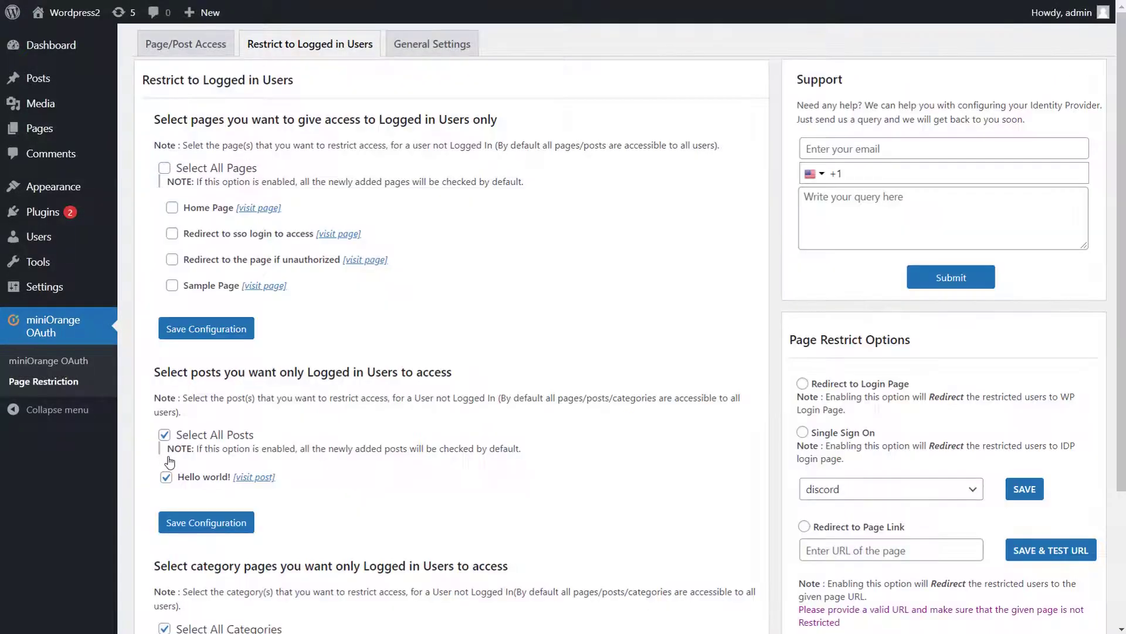
scroll(169, 463, "down", 2)
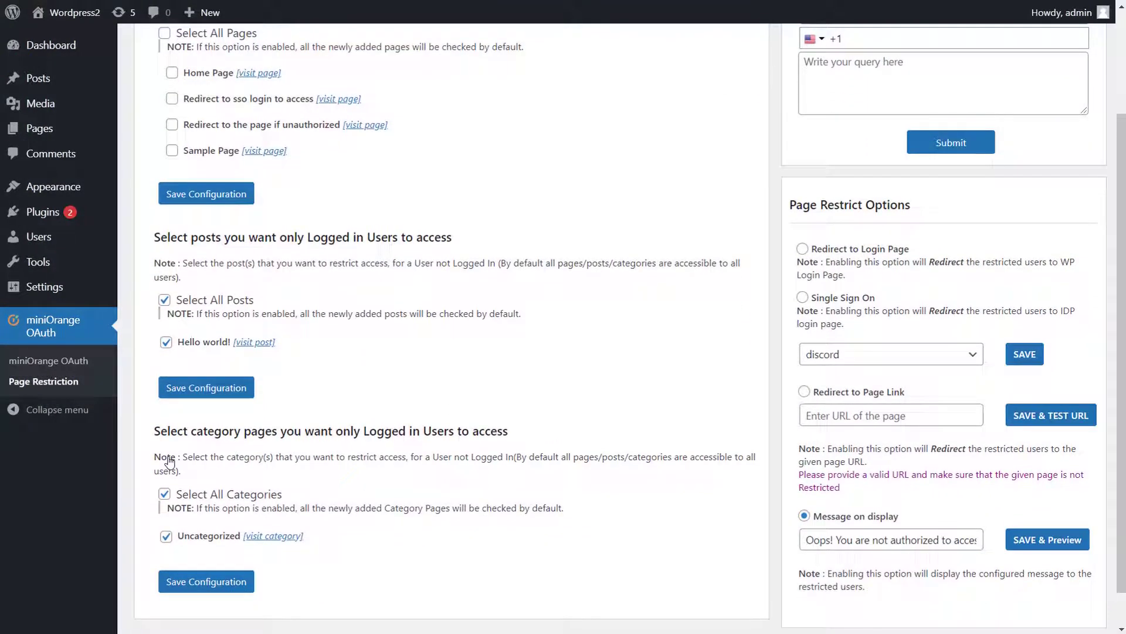